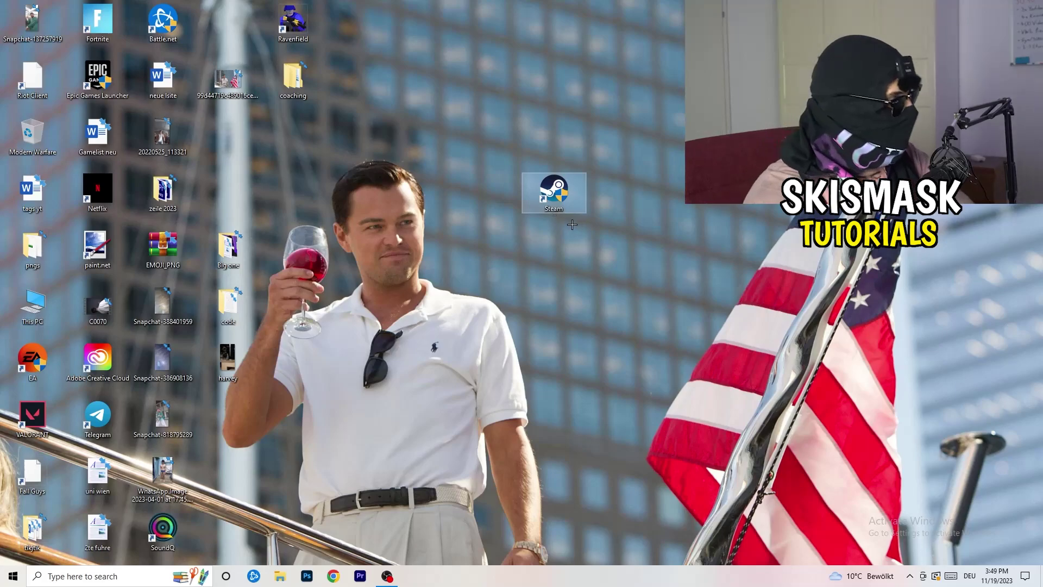
Review the compatibility mode and administrator settings in the desktop Steam shortcut's properties, and accept them
{"action": "right_click", "coordinate": [560, 191]}
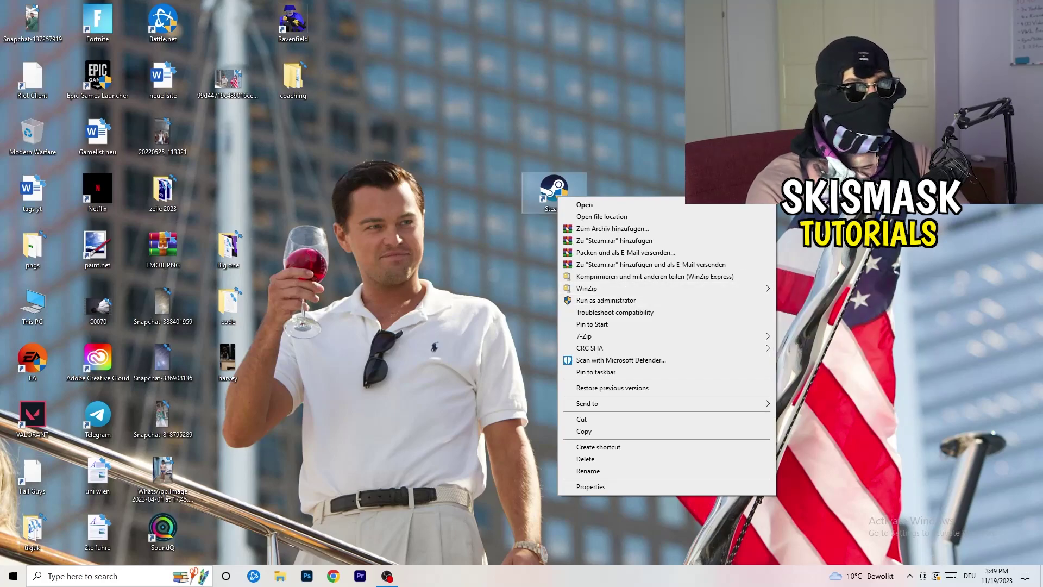
{"action": "left_click", "coordinate": [603, 489]}
{"action": "left_click_drag", "start_coordinate": [652, 203], "coordinate": [460, 156]}
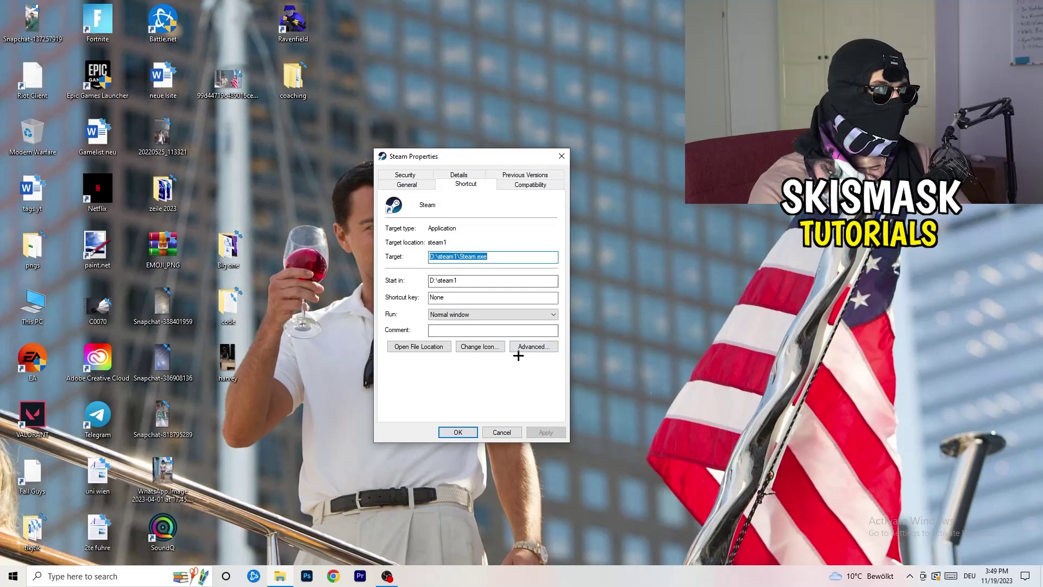
{"action": "left_click", "coordinate": [534, 186]}
{"action": "left_click_drag", "start_coordinate": [477, 158], "coordinate": [599, 112]}
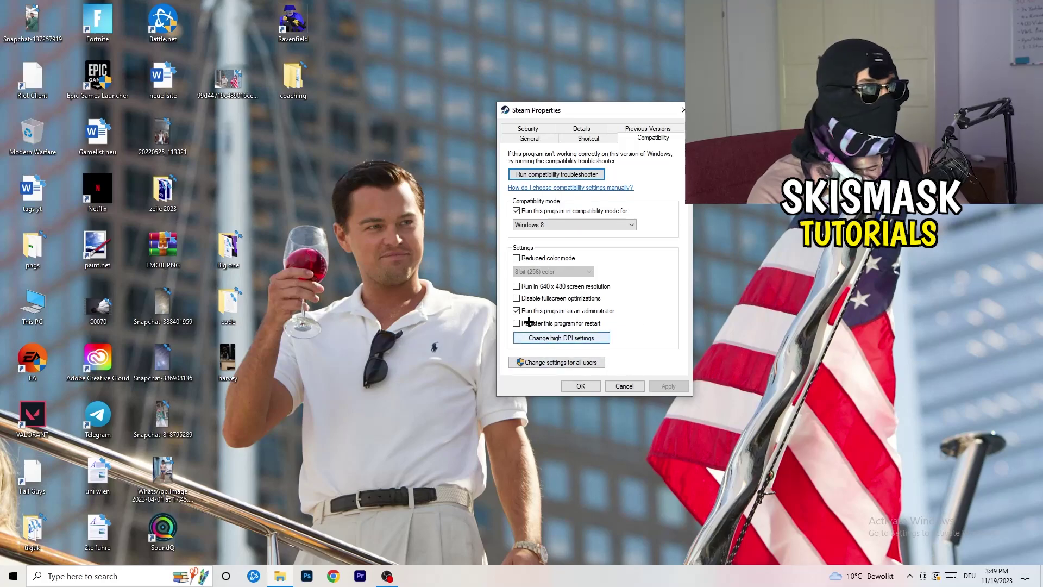
{"action": "left_click", "coordinate": [579, 225]}
{"action": "left_click", "coordinate": [679, 214]}
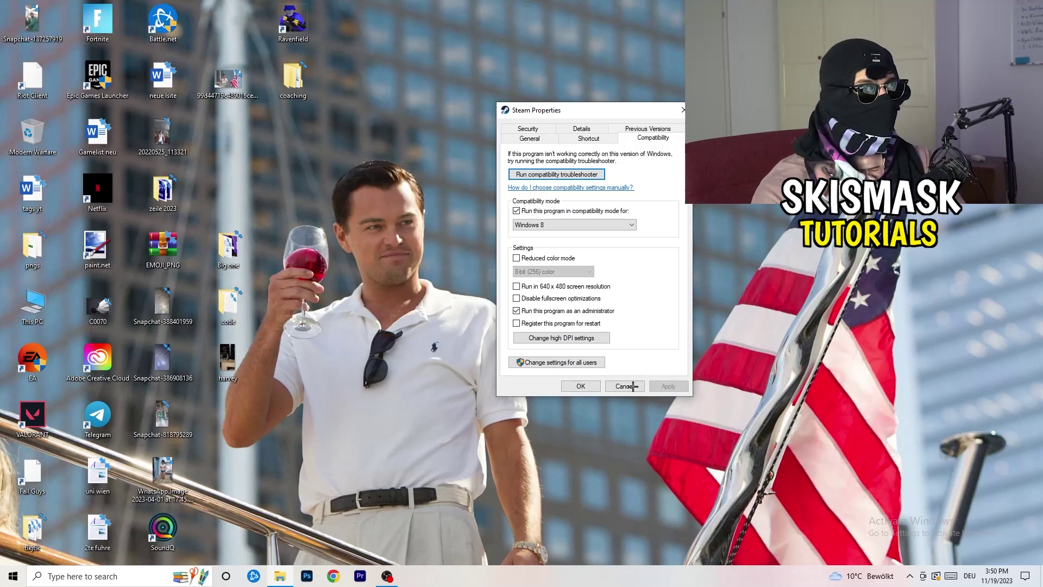
{"action": "left_click", "coordinate": [584, 385]}
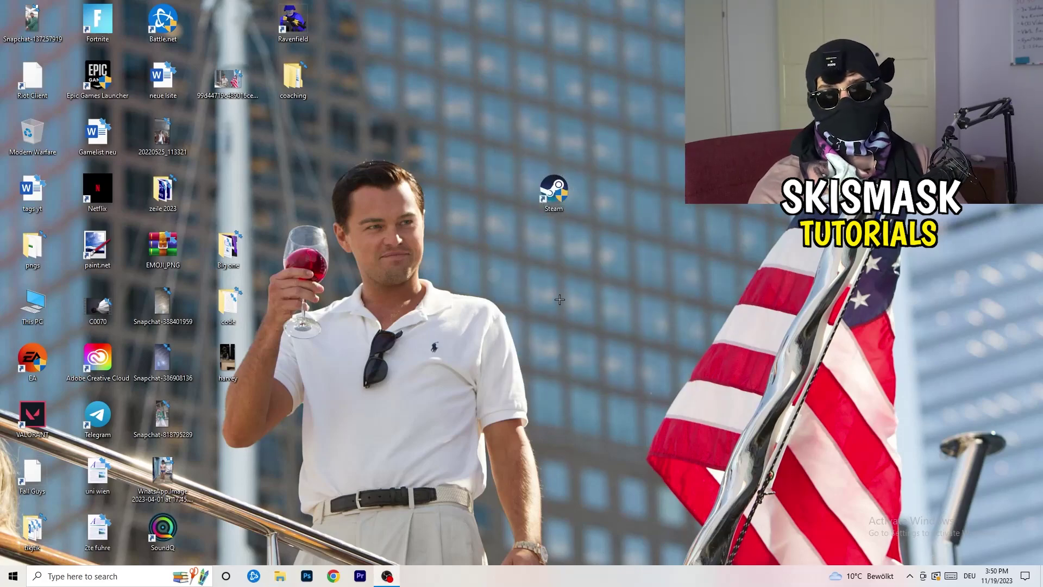
Move the Steam shortcut to an emptier spot nearer the other desktop icons and recheck its compatibility settings
{"action": "left_click_drag", "start_coordinate": [543, 196], "coordinate": [493, 195]}
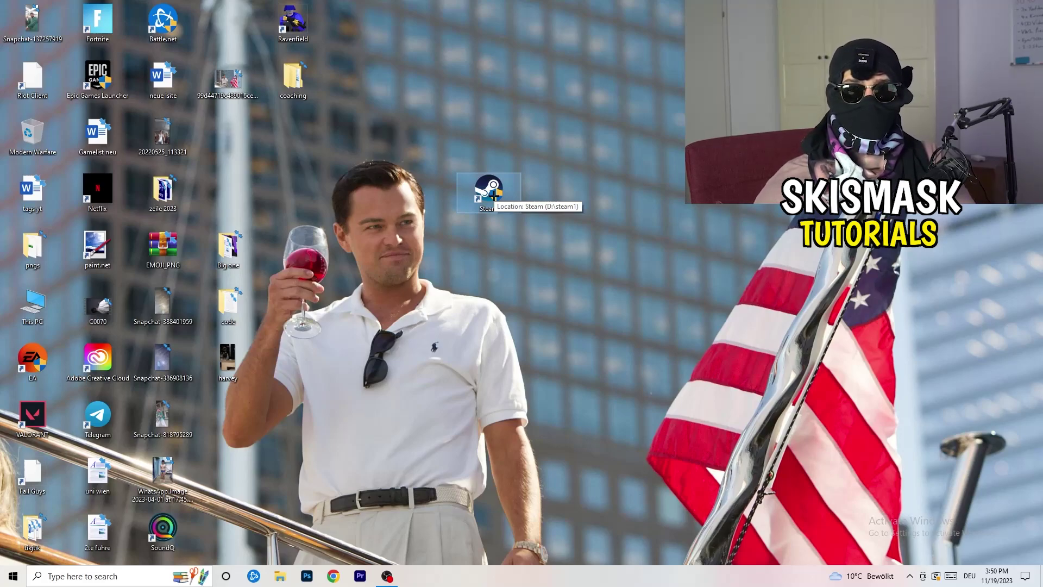
{"action": "left_click_drag", "start_coordinate": [493, 194], "coordinate": [361, 194]}
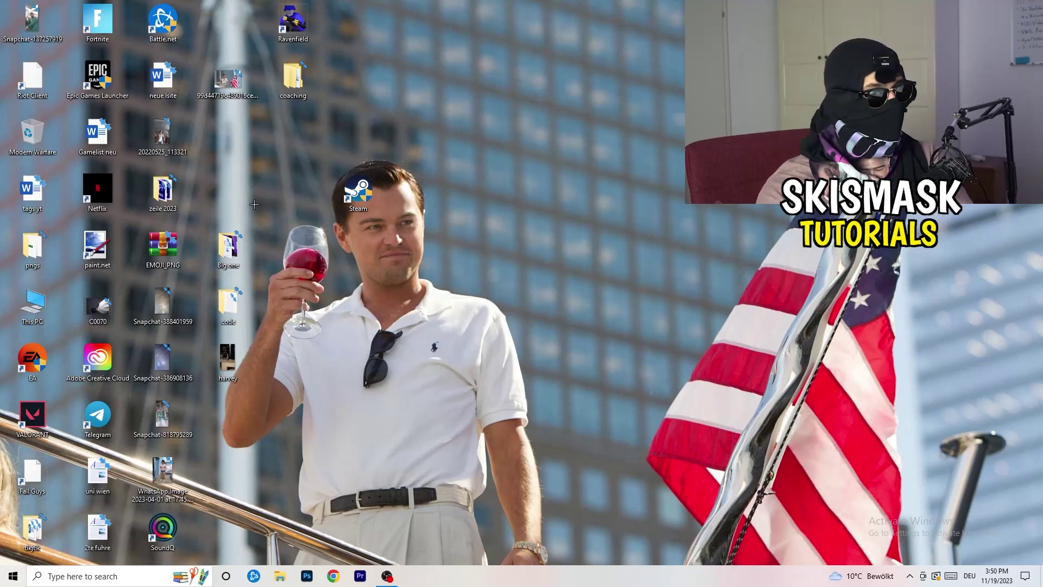
{"action": "right_click", "coordinate": [359, 203]}
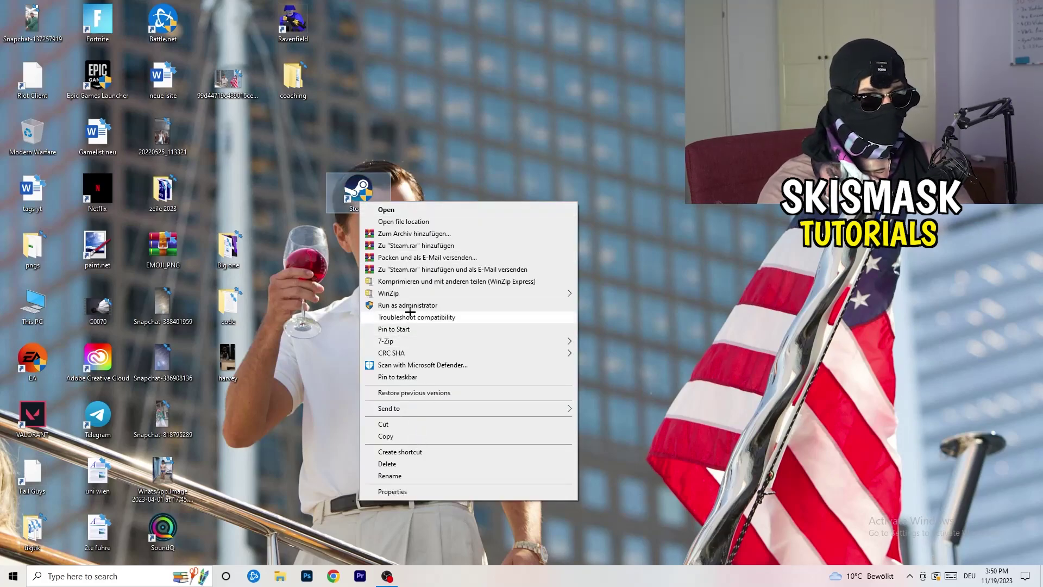
{"action": "left_click", "coordinate": [390, 491]}
{"action": "left_click", "coordinate": [519, 237]}
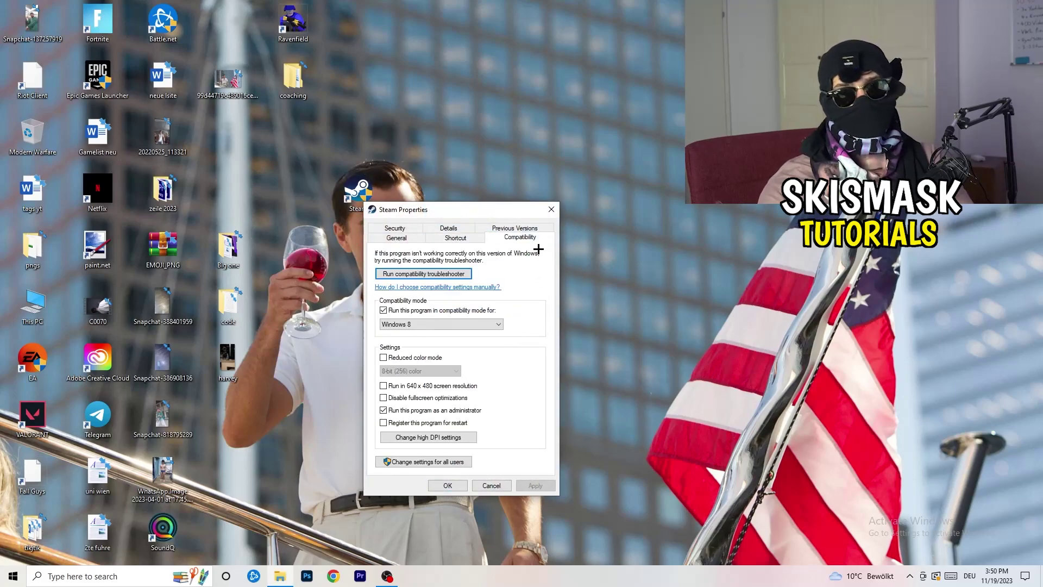
{"action": "left_click", "coordinate": [552, 210]}
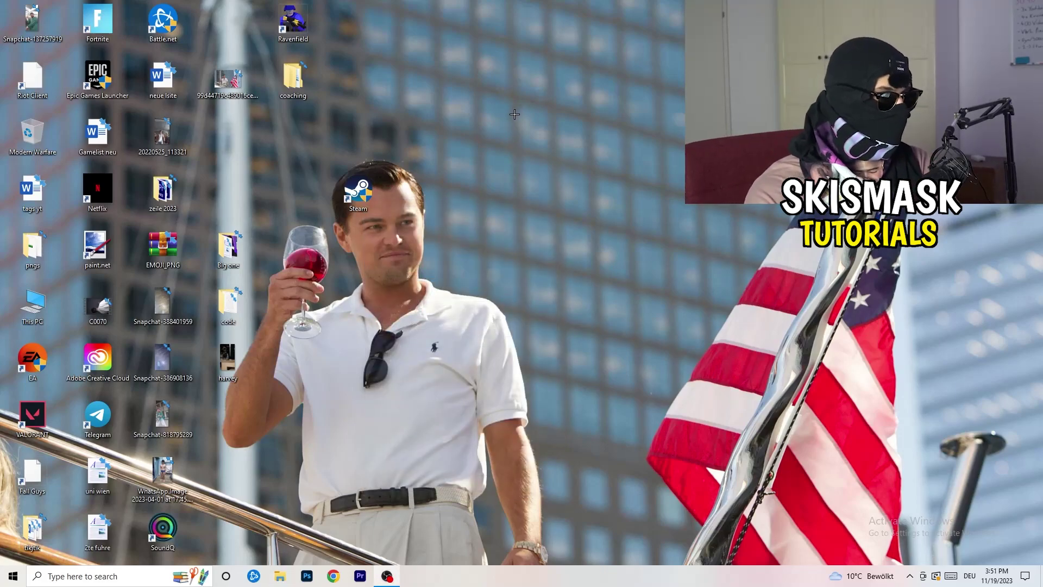
Open Task Manager and maximize its window
{"action": "mouse_move", "coordinate": [528, 582]}
{"action": "left_mouse_down"}
{"action": "mouse_move", "coordinate": [550, 576]}
{"action": "mouse_move", "coordinate": [891, 302]}
{"action": "mouse_move", "coordinate": [530, 549]}
{"action": "mouse_move", "coordinate": [530, 579]}
{"action": "left_mouse_up"}
{"action": "right_click", "coordinate": [531, 579]}
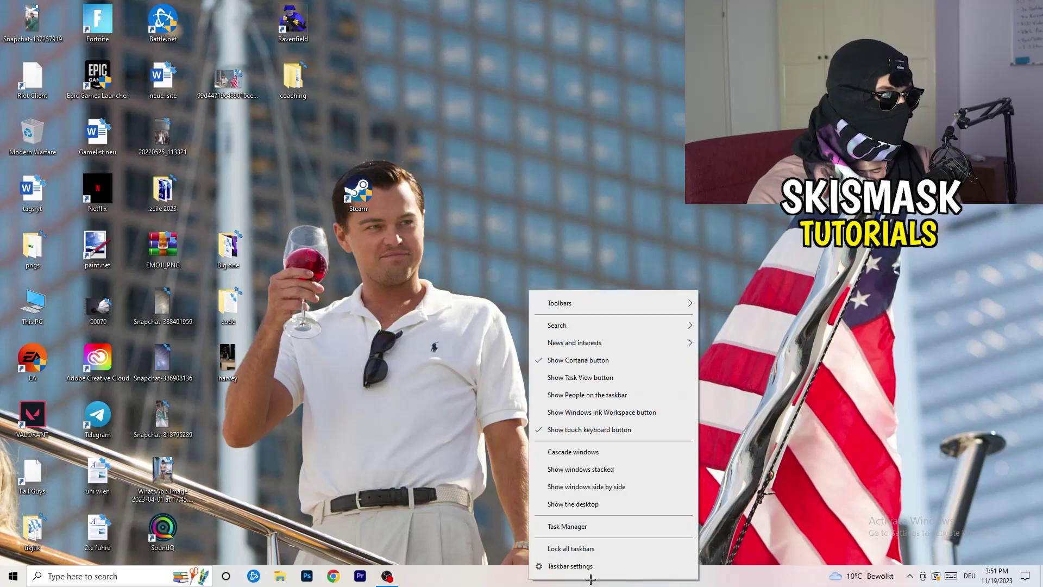
{"action": "left_click", "coordinate": [581, 526]}
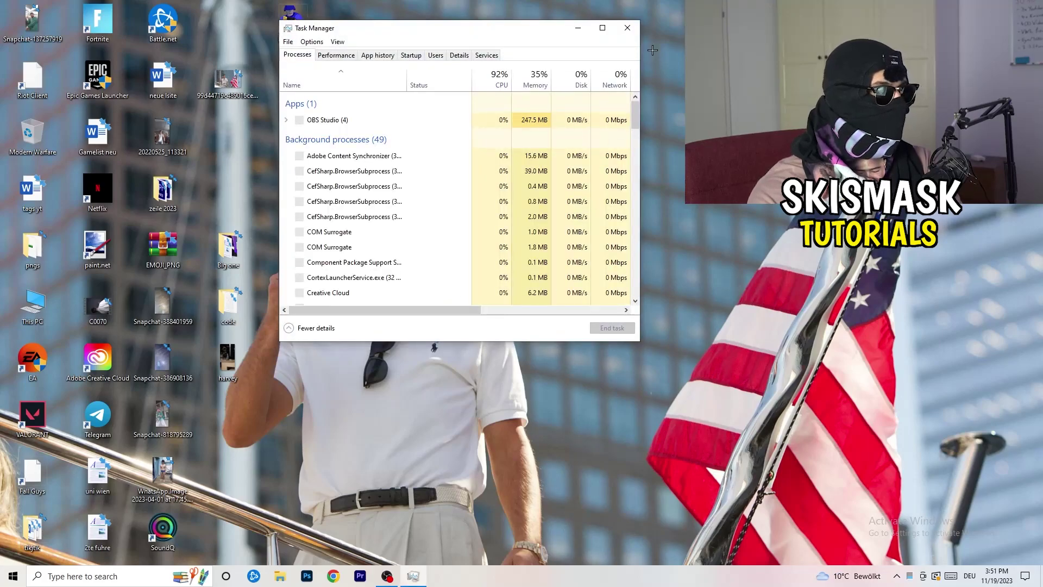
{"action": "left_click", "coordinate": [601, 26]}
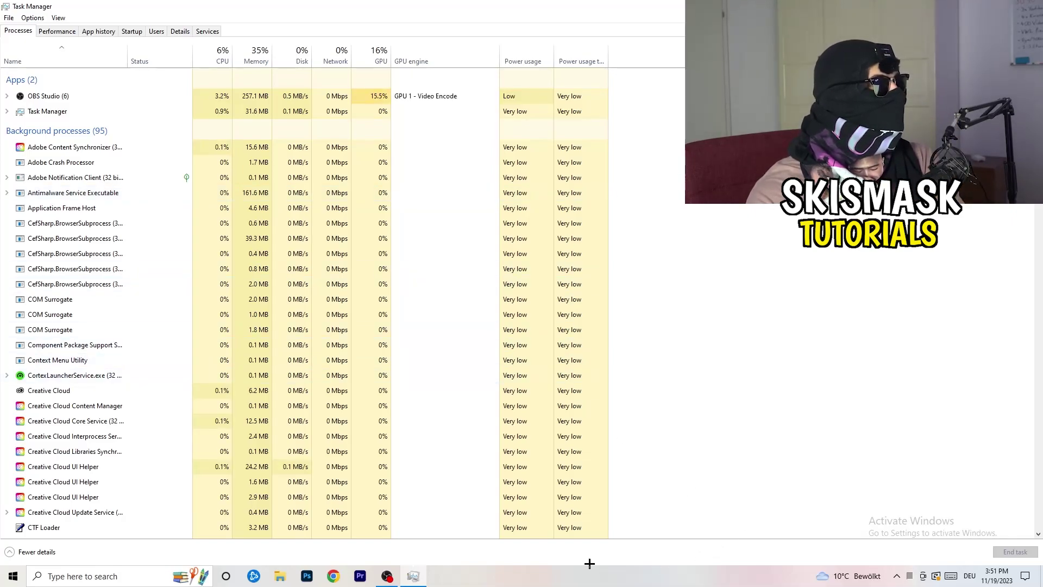
Show the available priority levels for a Creative Cloud UI Helper process in the detailed process list
{"action": "left_click", "coordinate": [170, 31]}
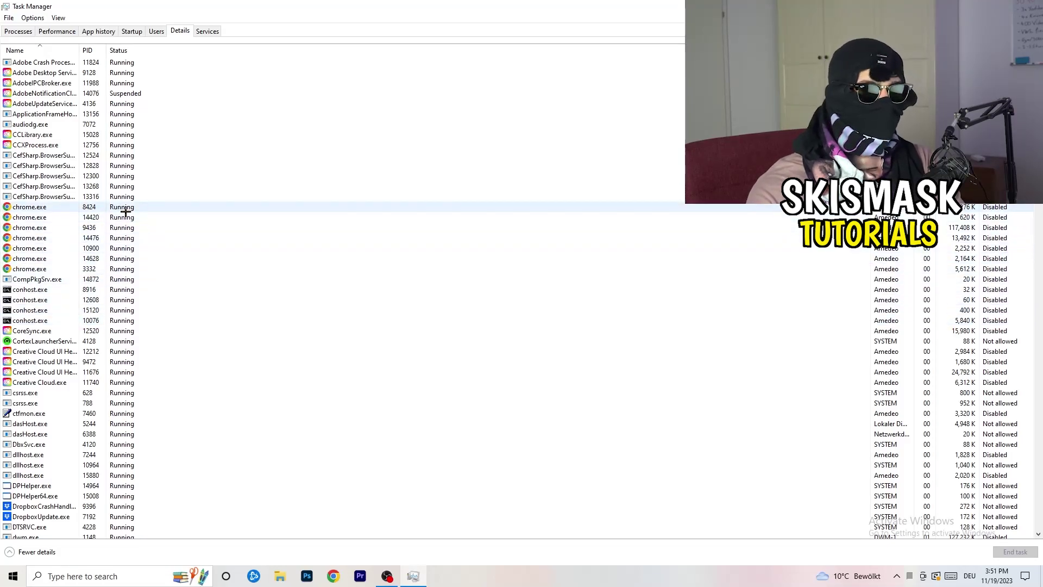
{"action": "scroll", "coordinate": [126, 212], "scroll_direction": "down", "scroll_amount": 3}
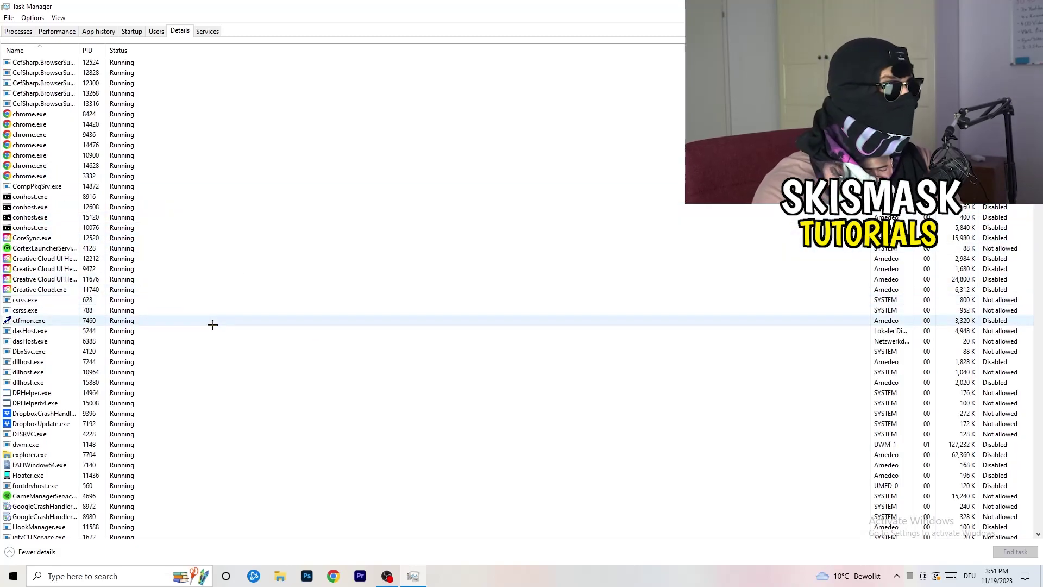
{"action": "right_click", "coordinate": [43, 278]}
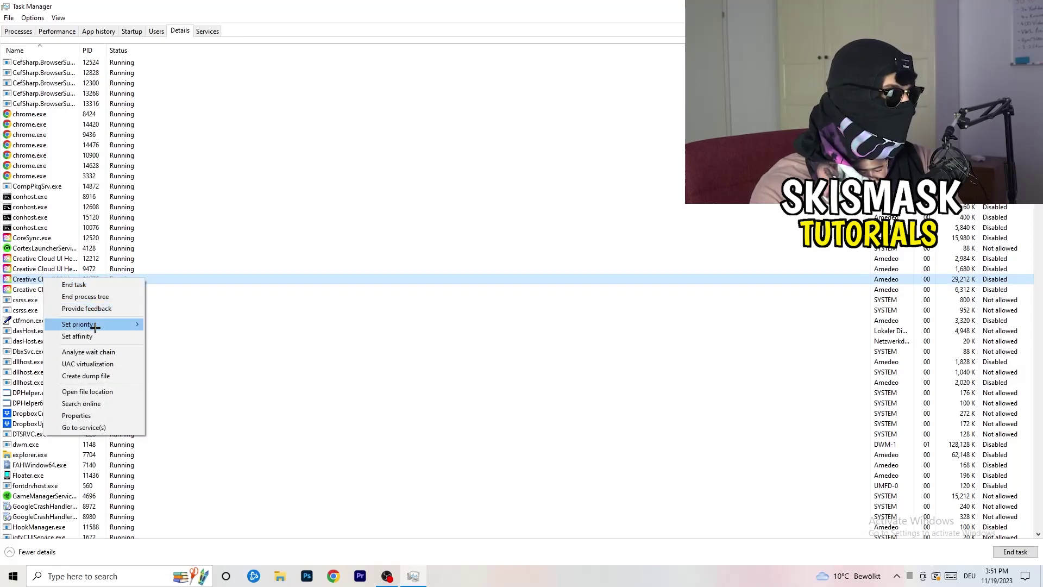
{"action": "mouse_move", "coordinate": [95, 327]}
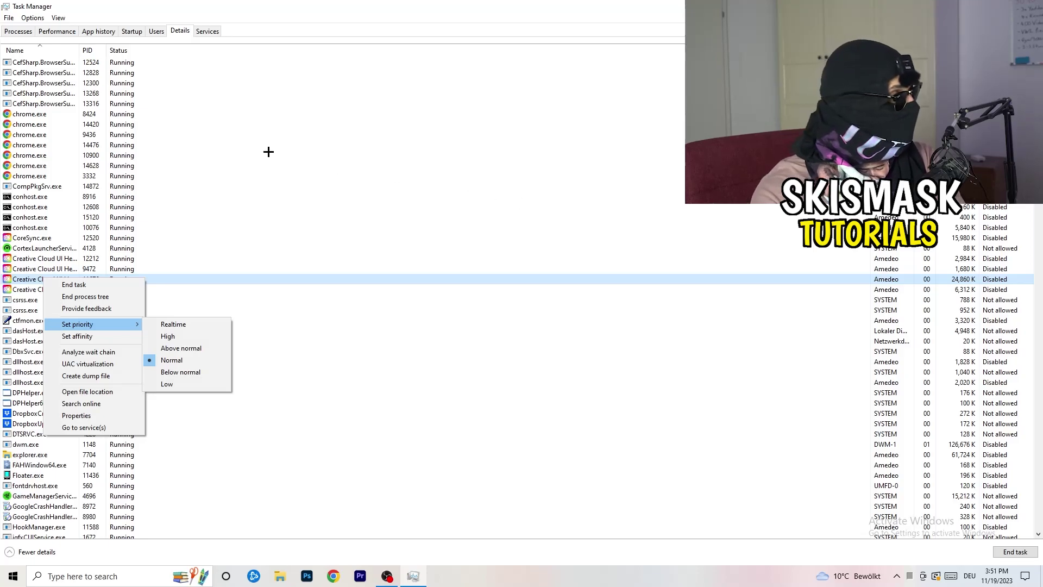
Examine the startup apps and check the options offered for File Association Helper
{"action": "left_click", "coordinate": [132, 32]}
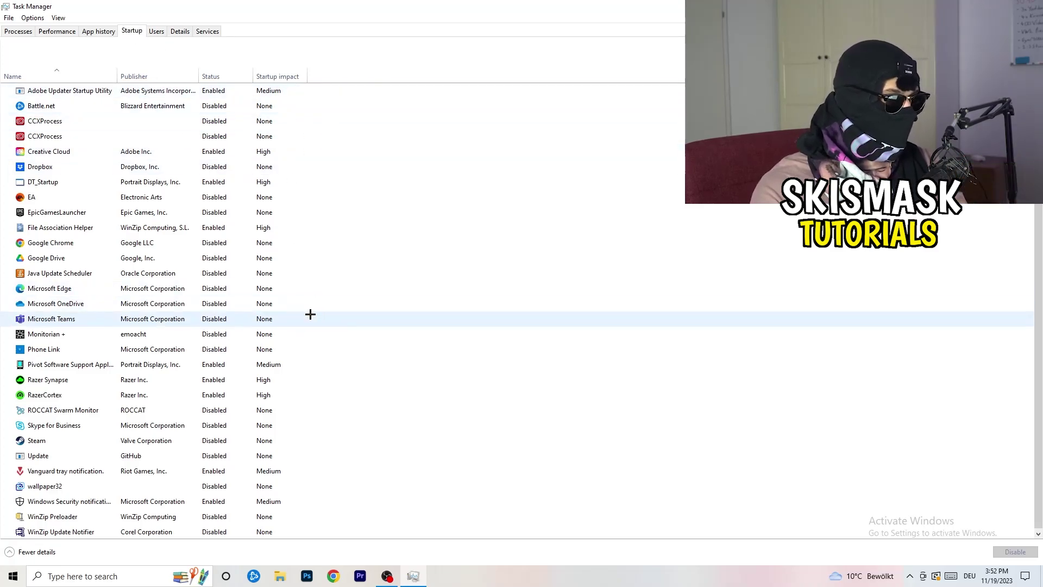
{"action": "scroll", "coordinate": [315, 462], "scroll_direction": "down", "scroll_amount": 1}
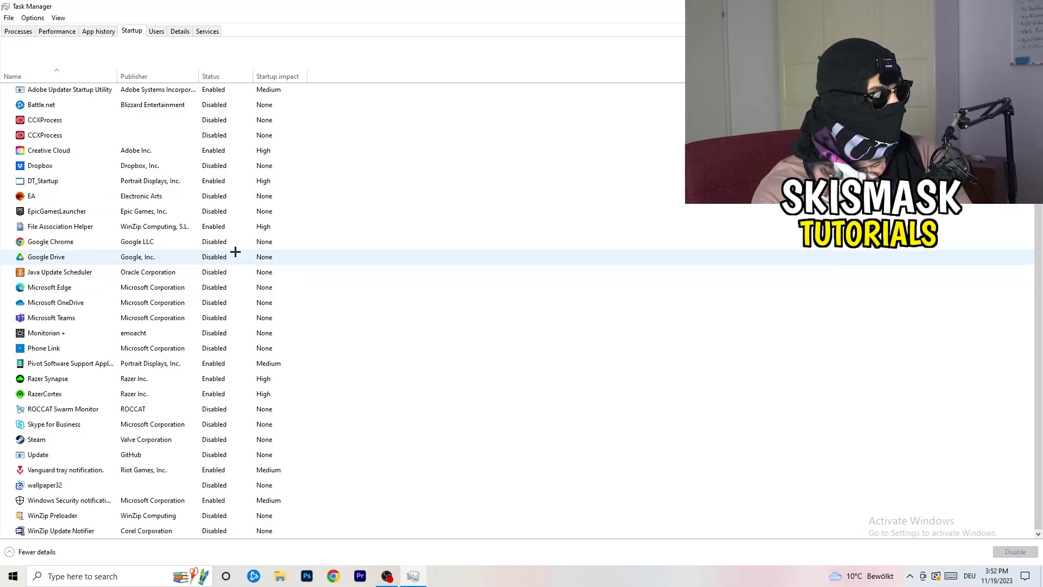
{"action": "right_click", "coordinate": [224, 228]}
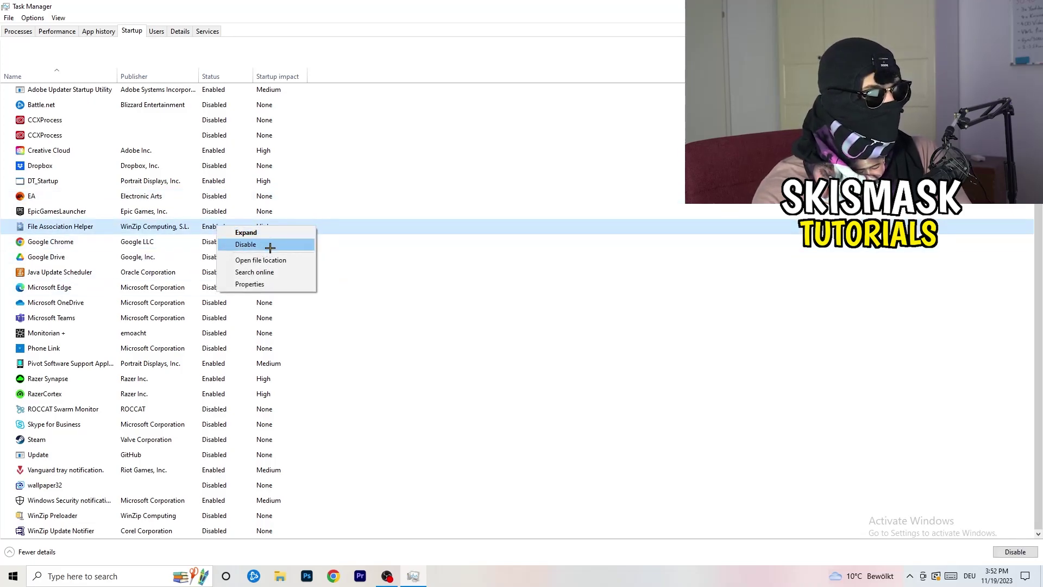
{"action": "left_click", "coordinate": [427, 78]}
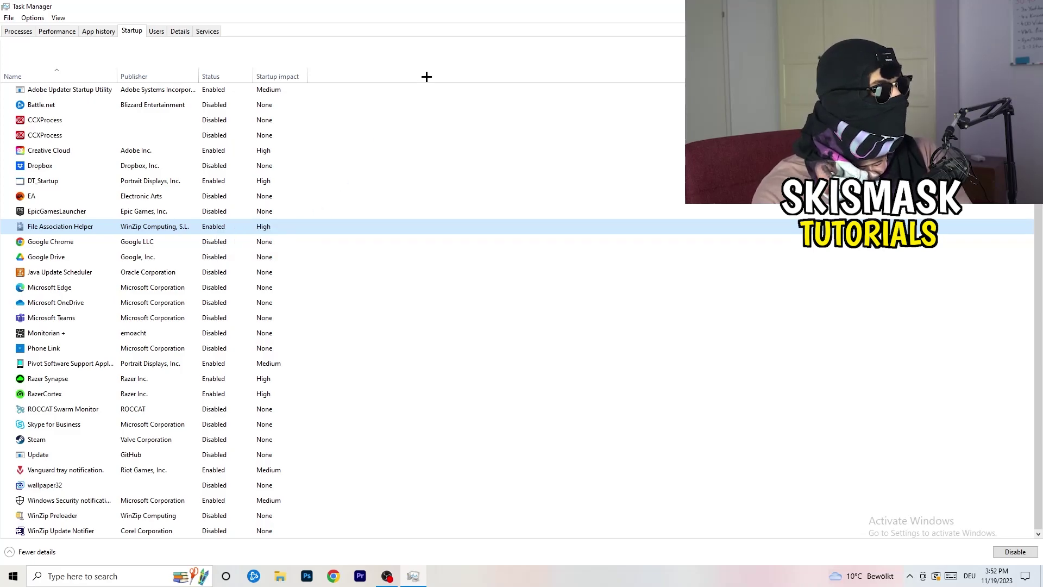
Sort the running processes by CPU usage and by GPU usage
{"action": "left_click", "coordinate": [25, 31]}
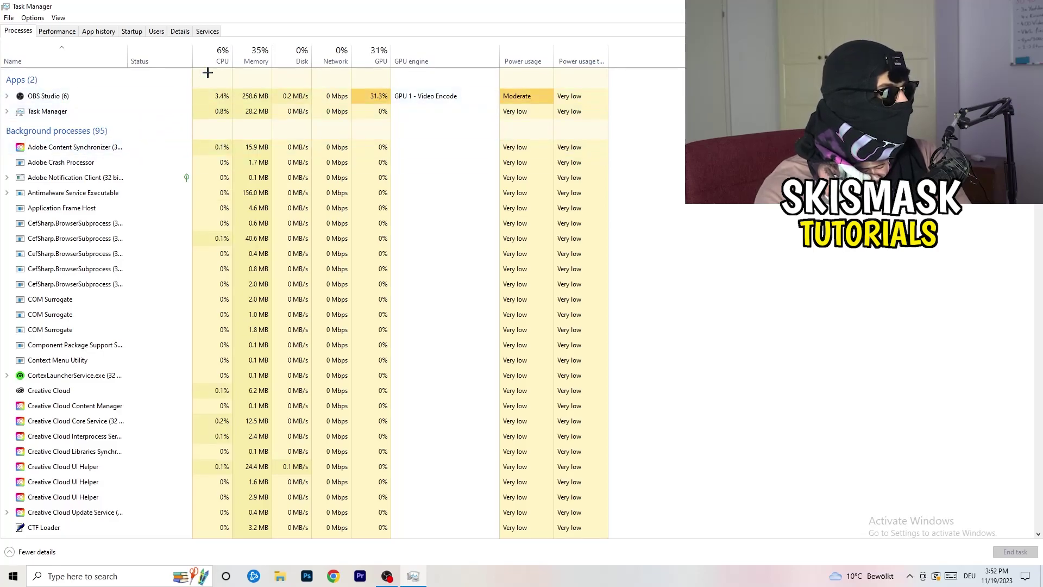
{"action": "left_click", "coordinate": [222, 54]}
{"action": "left_click", "coordinate": [379, 54]}
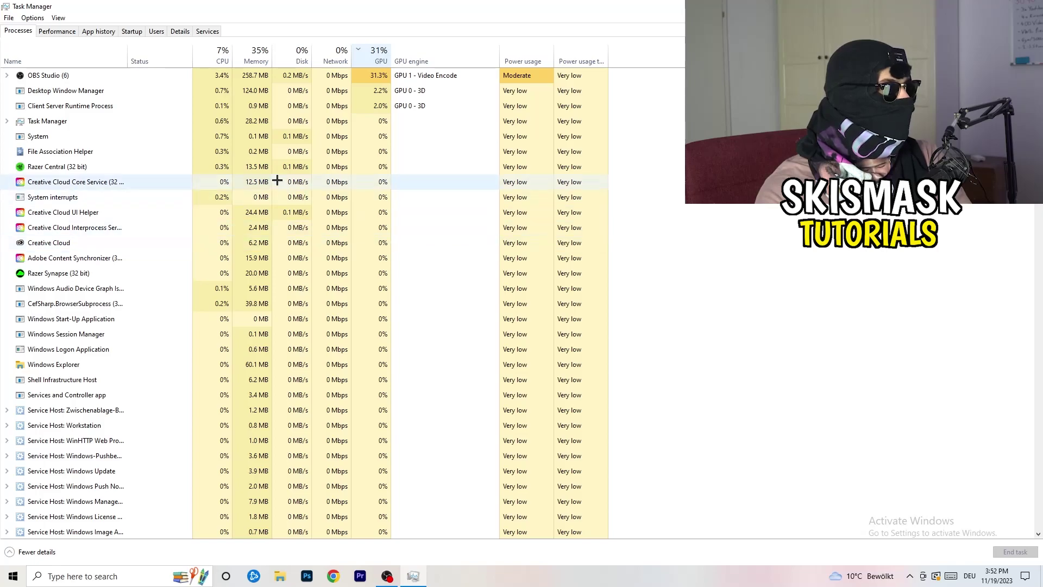
{"action": "left_click", "coordinate": [376, 56]}
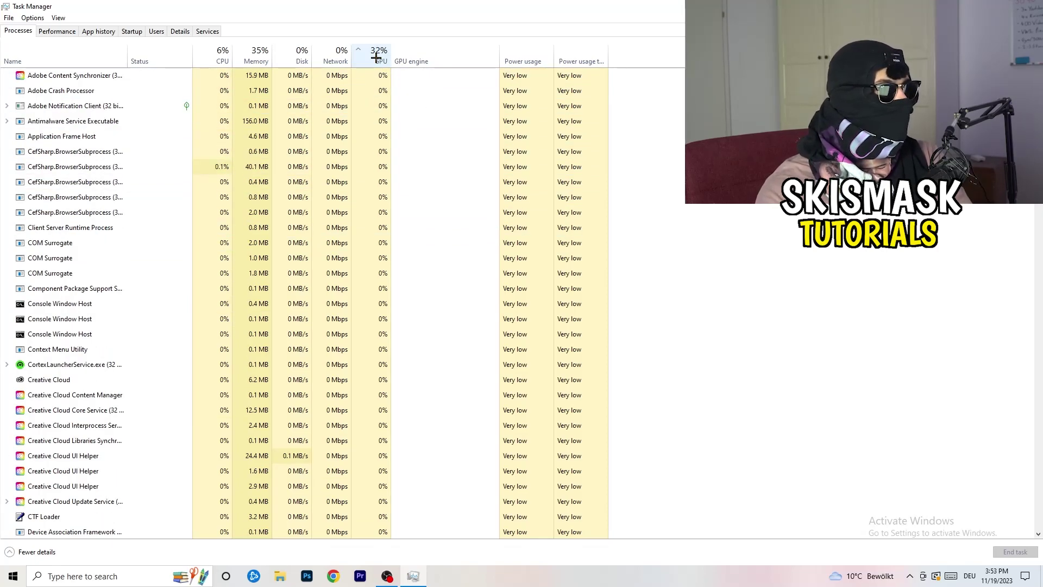
Look through the running processes and show the available actions for the Microsoft Windows Search Indexer process
{"action": "scroll", "coordinate": [380, 171], "scroll_direction": "down", "scroll_amount": 13}
{"action": "scroll", "coordinate": [384, 172], "scroll_direction": "up", "scroll_amount": 11}
{"action": "scroll", "coordinate": [385, 171], "scroll_direction": "up", "scroll_amount": 2}
{"action": "scroll", "coordinate": [386, 163], "scroll_direction": "down", "scroll_amount": 20}
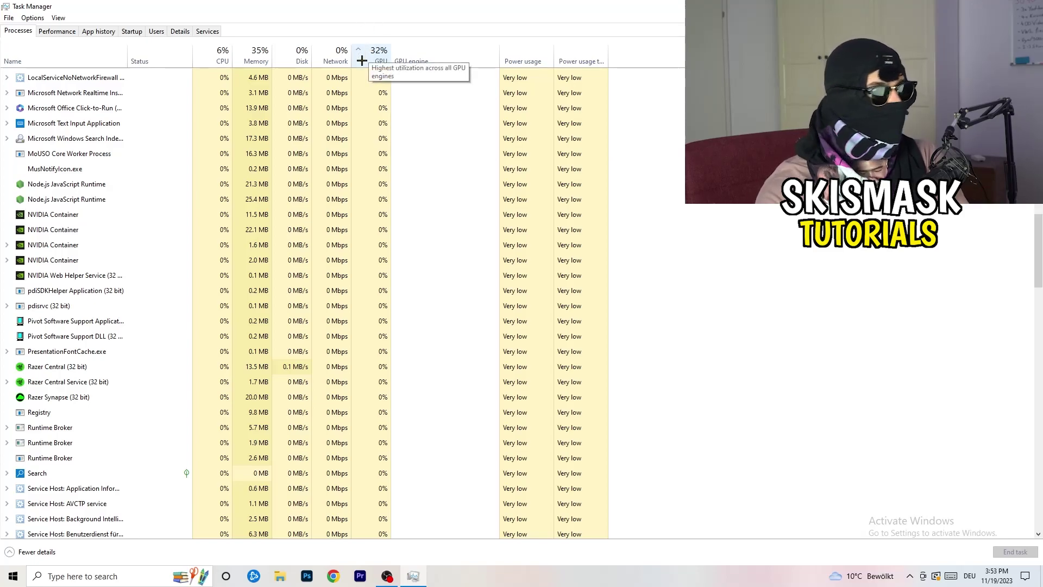
{"action": "right_click", "coordinate": [353, 135]}
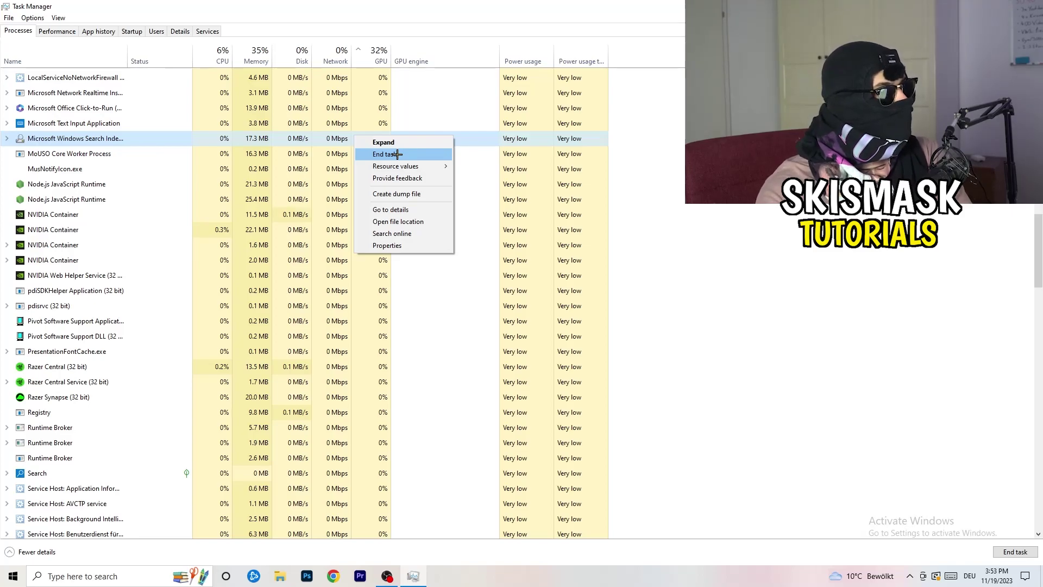
Sort the processes by CPU usage and close Task Manager
{"action": "left_click", "coordinate": [217, 54]}
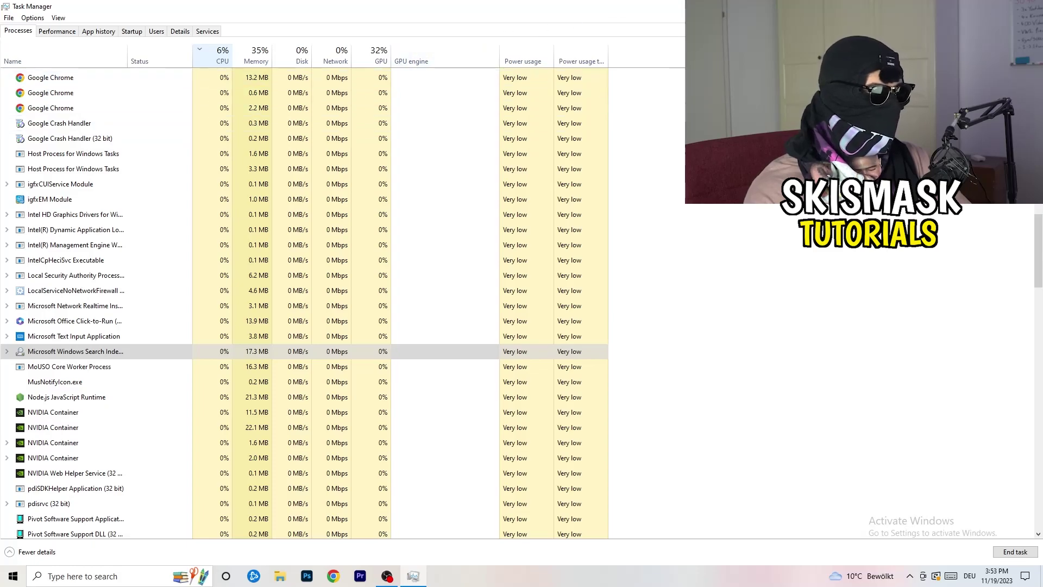
{"action": "left_click", "coordinate": [1029, 6]}
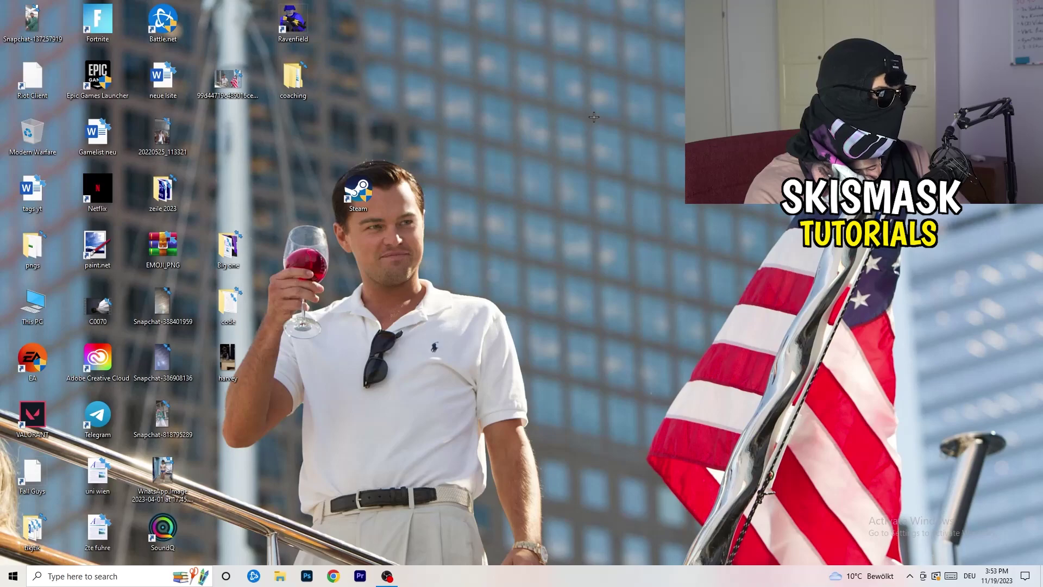
Open Windows Settings and show the Xbox Game Bar options in the Gaming category
{"action": "left_click", "coordinate": [4, 581]}
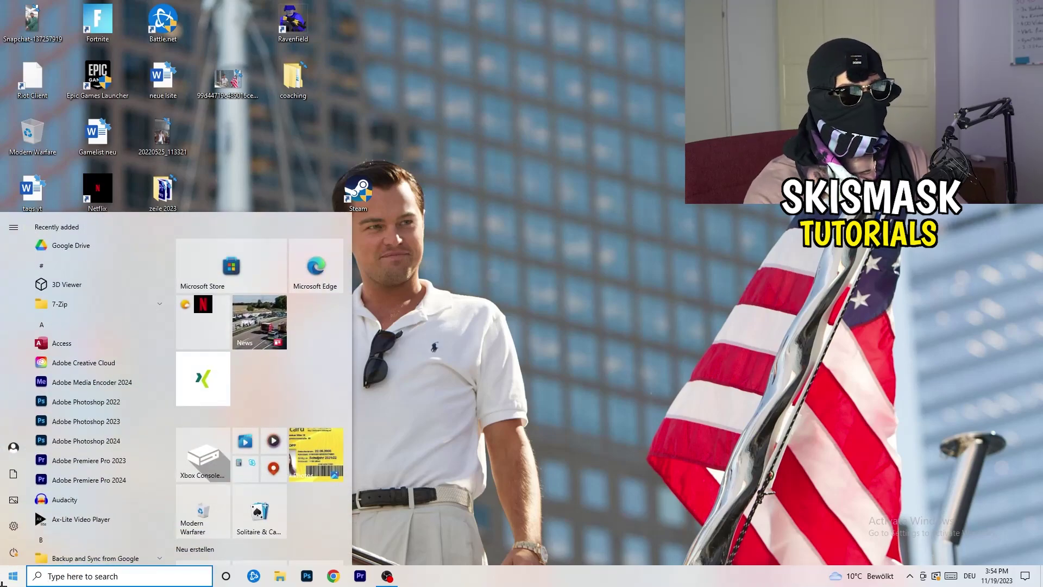
{"action": "left_click", "coordinate": [13, 525]}
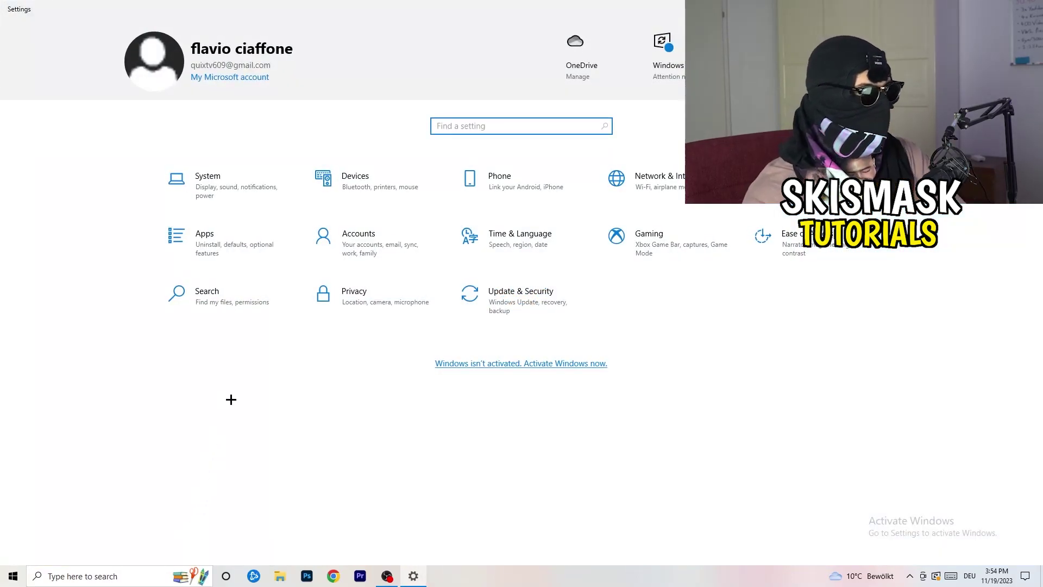
{"action": "left_click", "coordinate": [641, 244]}
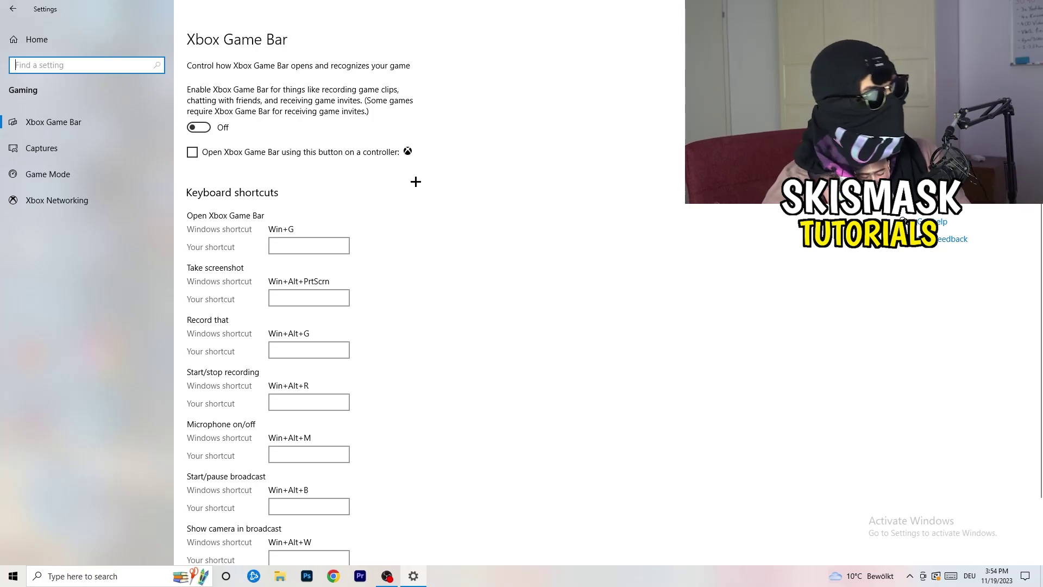
Review the Captures recording options and the Game Mode setting, and return to the Settings home page
{"action": "left_click", "coordinate": [91, 143]}
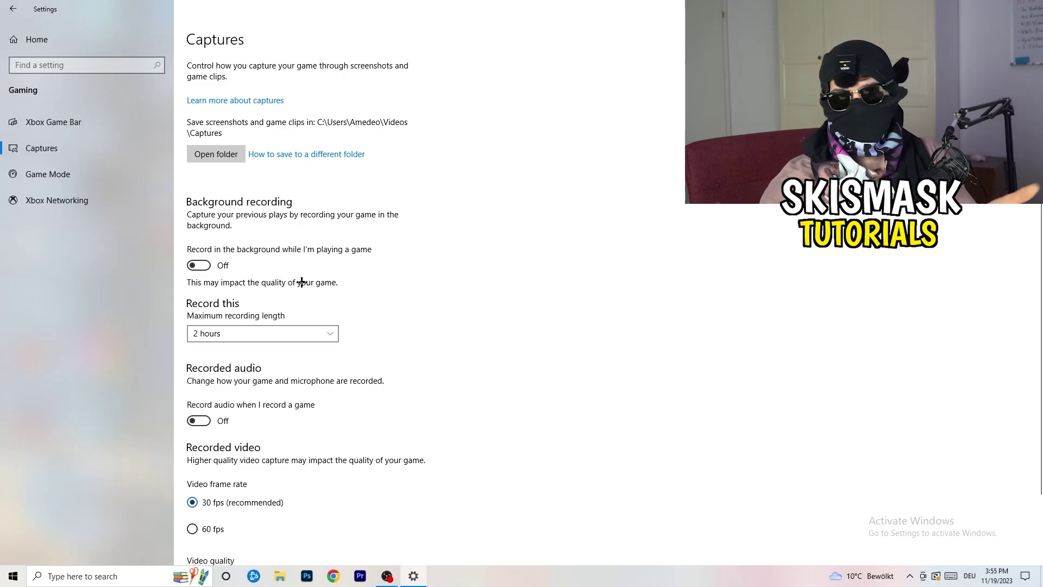
{"action": "scroll", "coordinate": [302, 281], "scroll_direction": "down", "scroll_amount": 3}
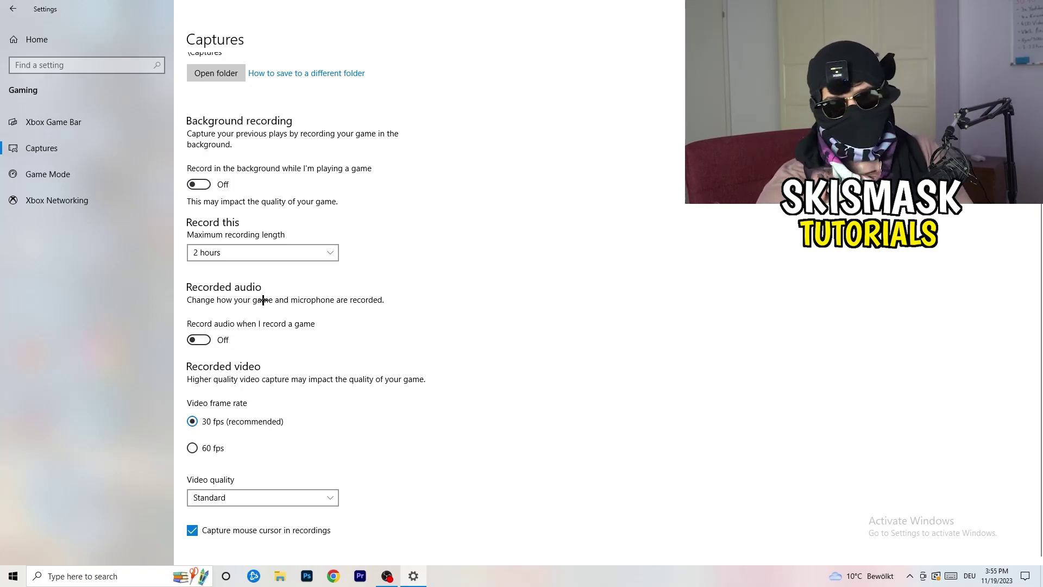
{"action": "left_click", "coordinate": [23, 173]}
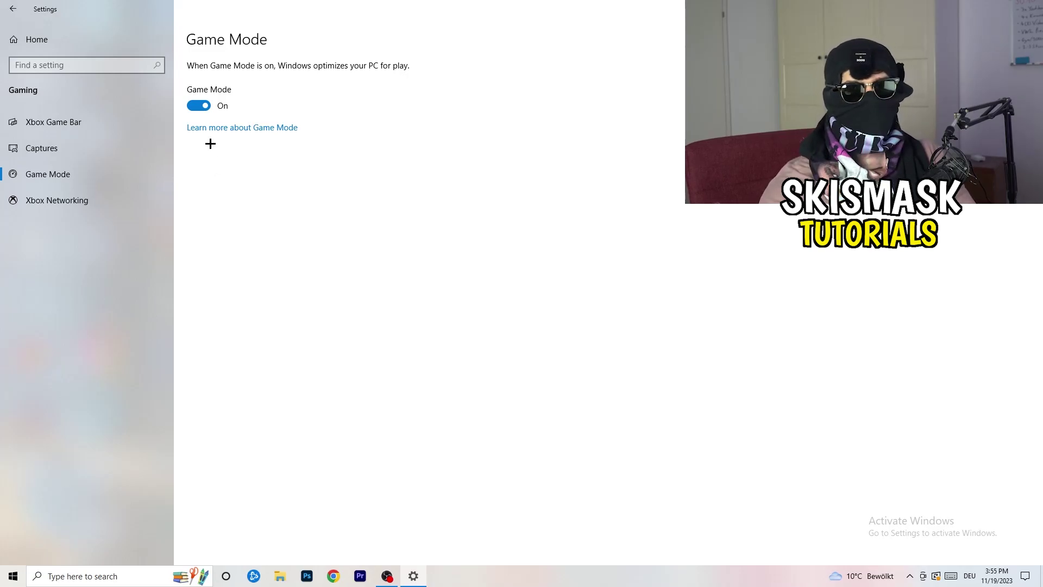
{"action": "left_click", "coordinate": [13, 8]}
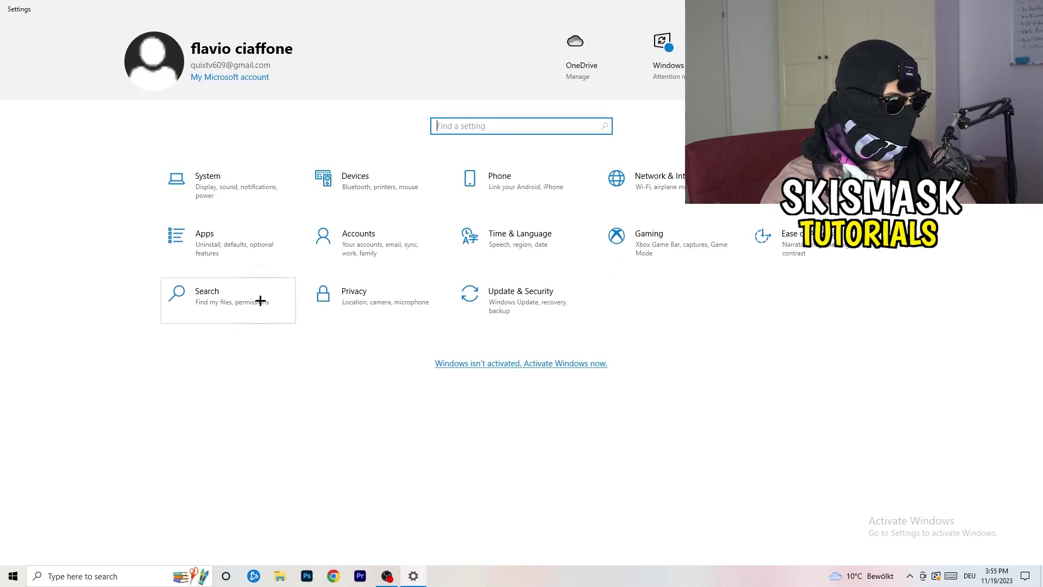
Check the Windows Update status under Update & Security and return to the Settings home page
{"action": "left_click", "coordinate": [545, 314]}
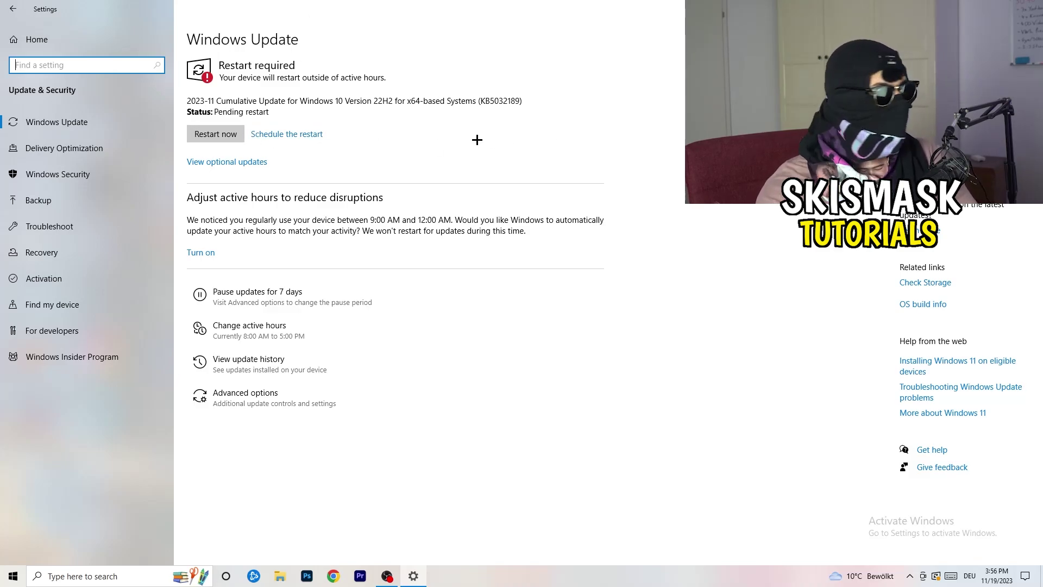
{"action": "key", "text": "super+Down"}
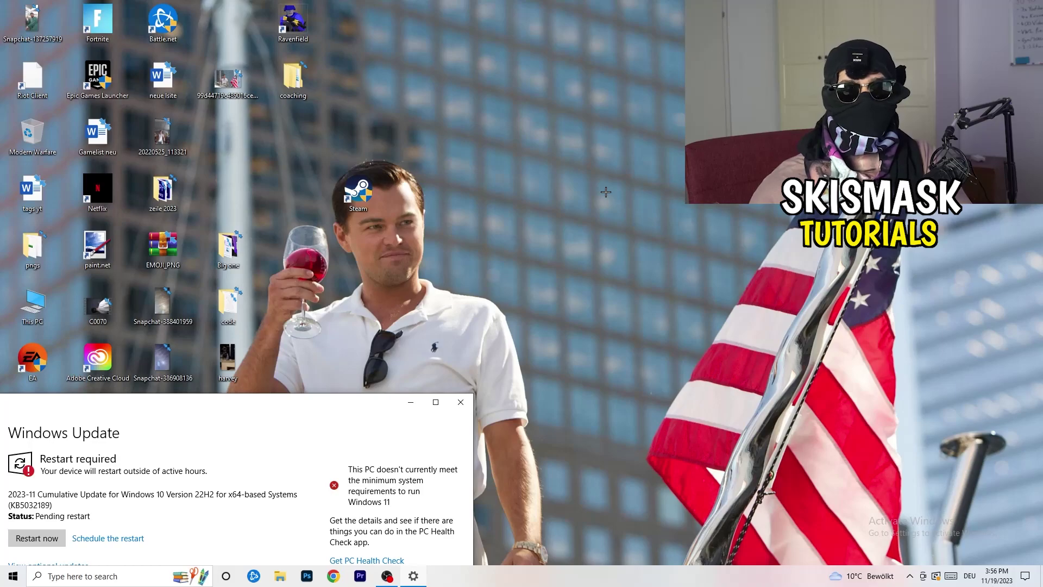
{"action": "left_click", "coordinate": [435, 402]}
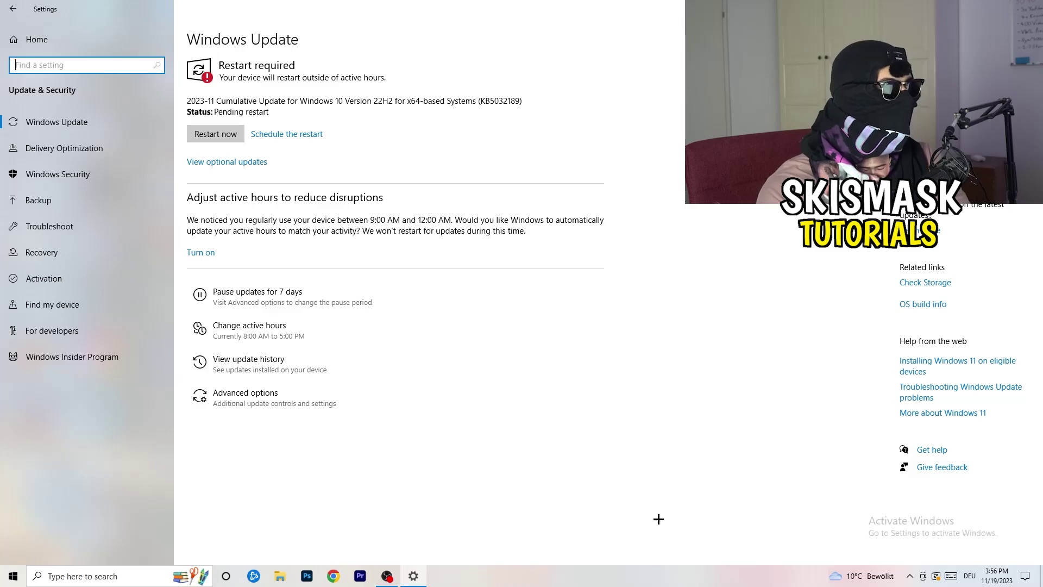
{"action": "left_click", "coordinate": [27, 48]}
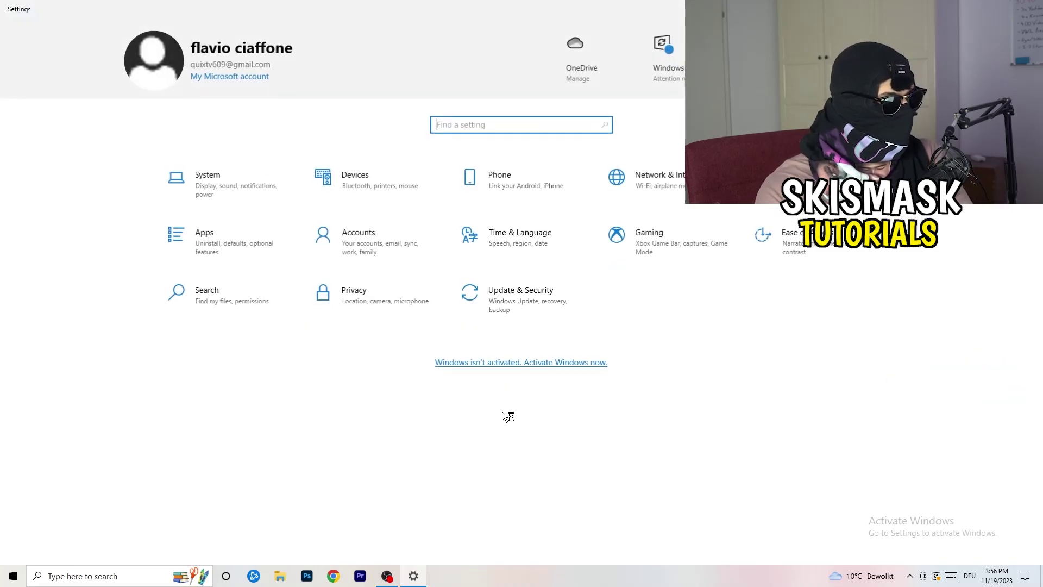
Open the System display settings and review the scale, resolution and orientation options under Scale and layout
{"action": "left_click", "coordinate": [234, 184]}
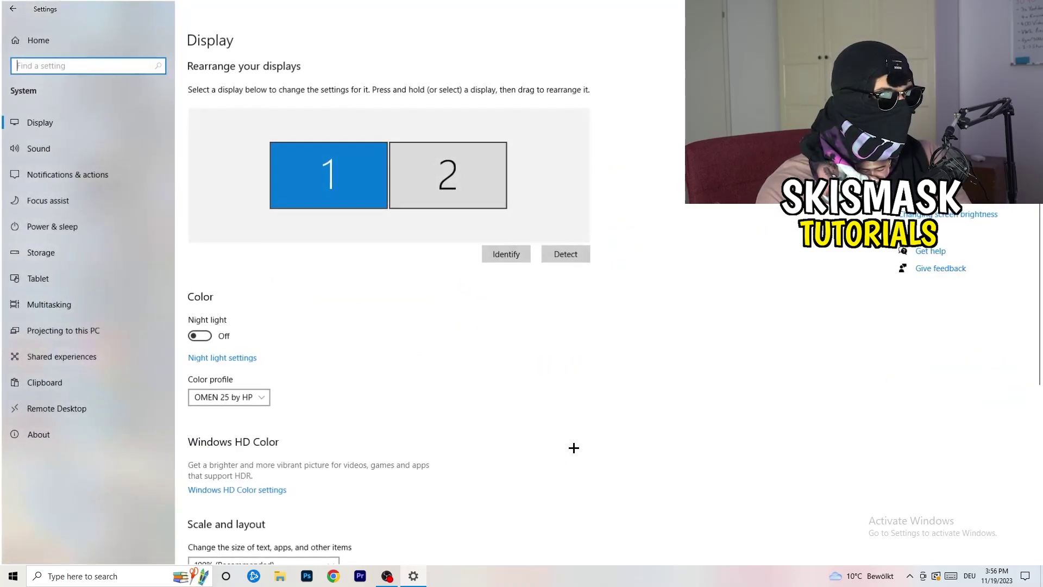
{"action": "left_click", "coordinate": [195, 42]}
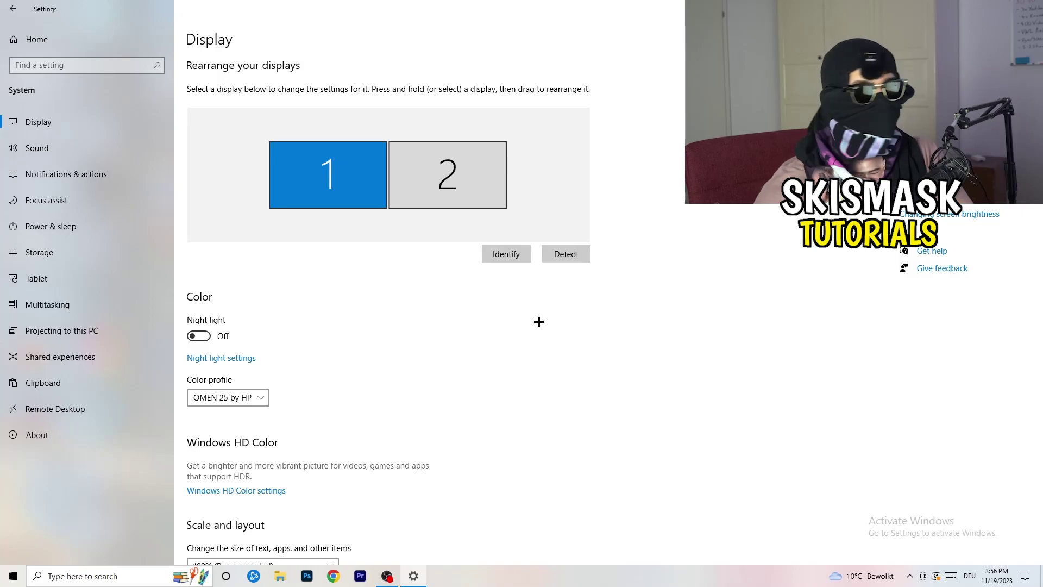
{"action": "scroll", "coordinate": [408, 272], "scroll_direction": "down", "scroll_amount": 5}
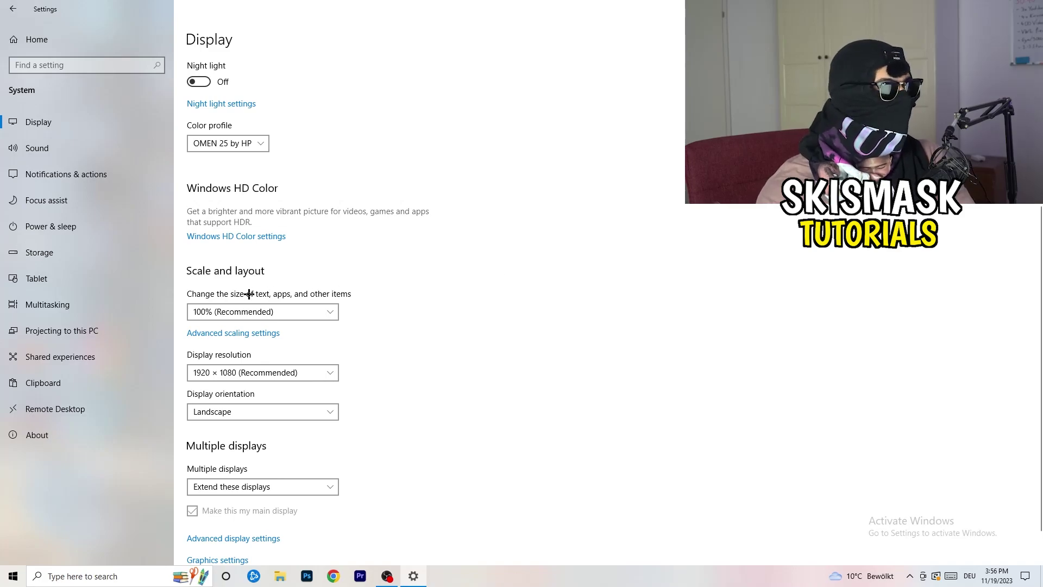
{"action": "scroll", "coordinate": [250, 293], "scroll_direction": "down", "scroll_amount": 1}
{"action": "left_click", "coordinate": [282, 333]}
{"action": "left_click", "coordinate": [510, 292]}
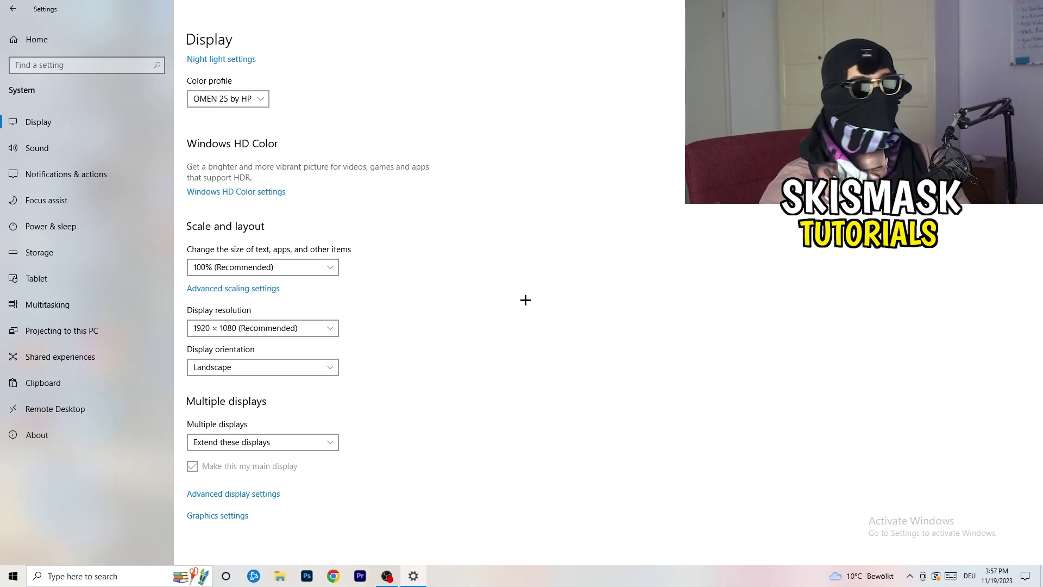
Open the additional power settings from Power & sleep, review the preferred and additional power plans, and close Power Options
{"action": "left_click", "coordinate": [70, 227]}
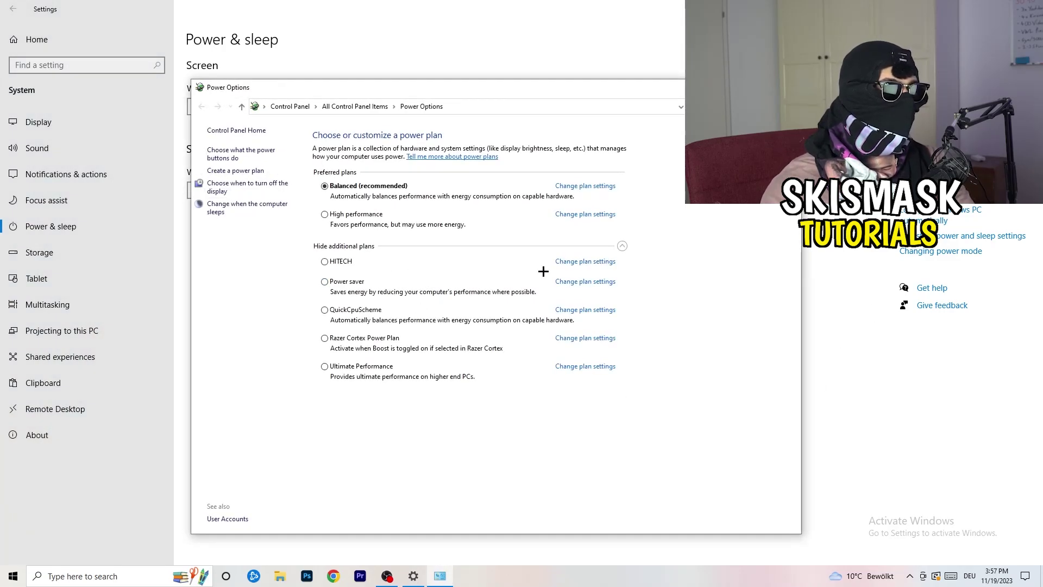
{"action": "left_click", "coordinate": [623, 246]}
{"action": "left_click", "coordinate": [623, 246]}
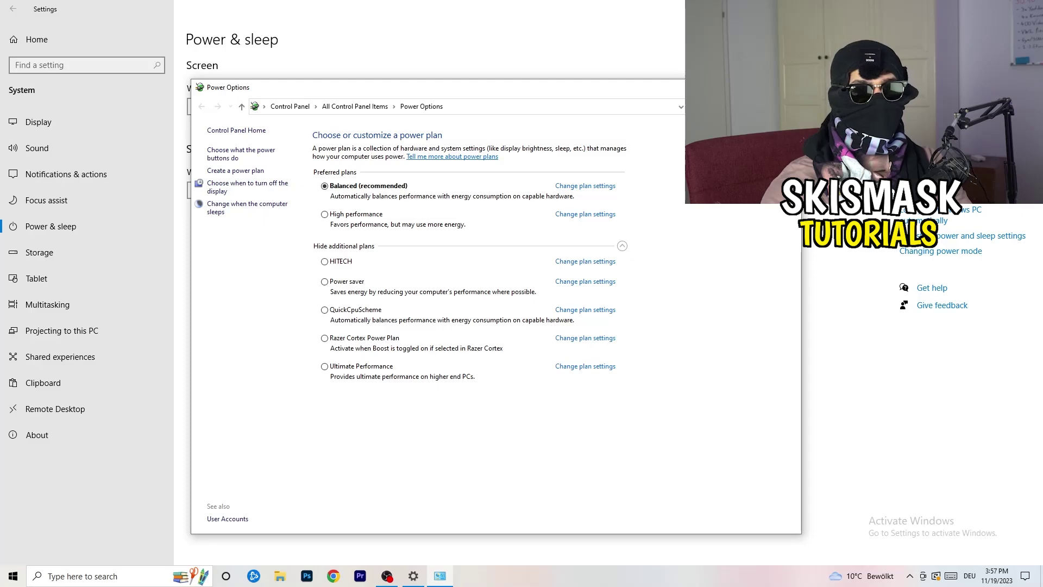
{"action": "key", "text": "alt+F4"}
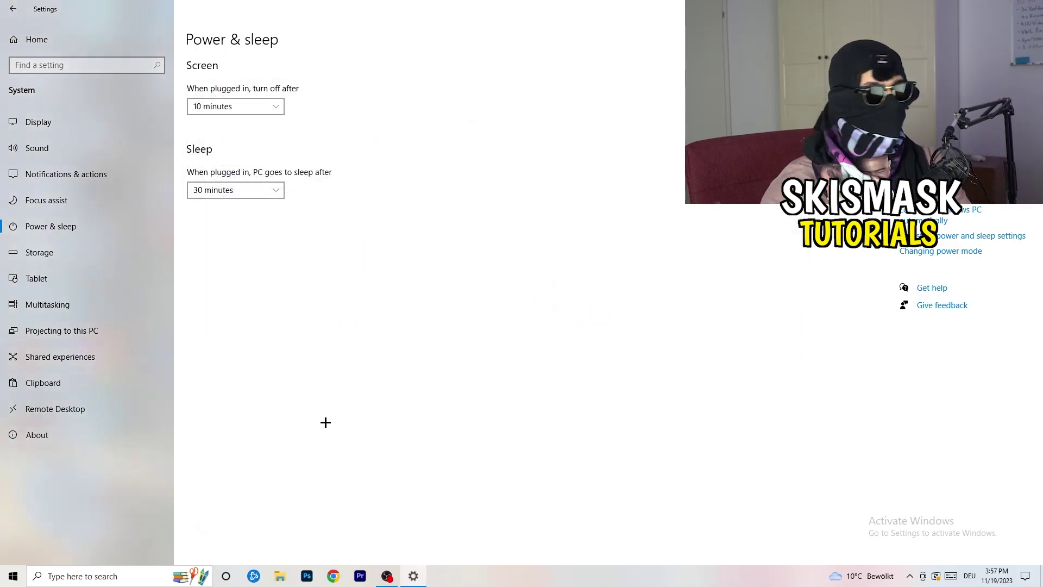
Review the Storage Sense schedule and temporary file cleanup options in the Storage settings, and close Settings
{"action": "left_click", "coordinate": [64, 254]}
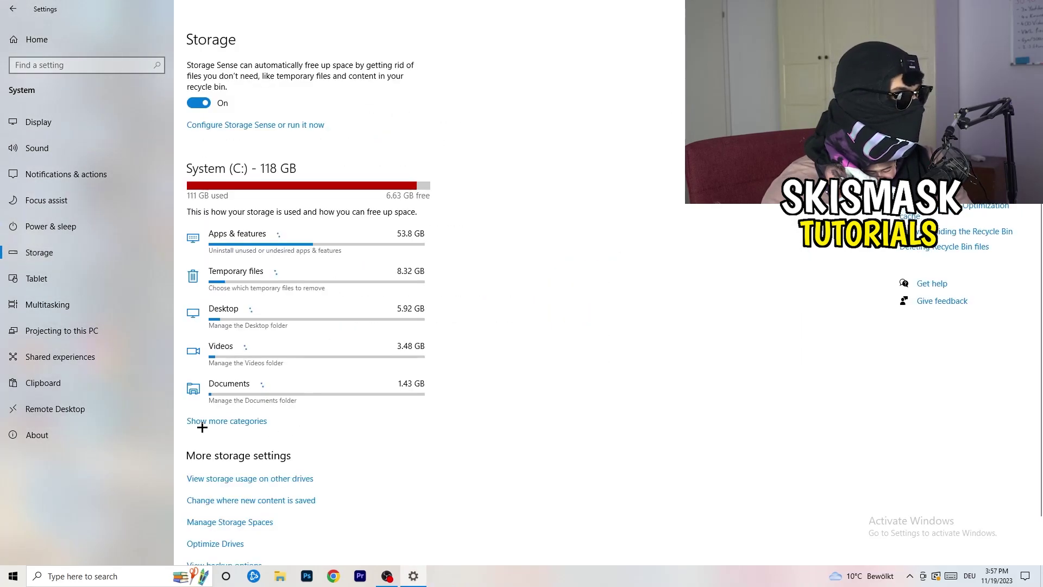
{"action": "left_click", "coordinate": [232, 126]}
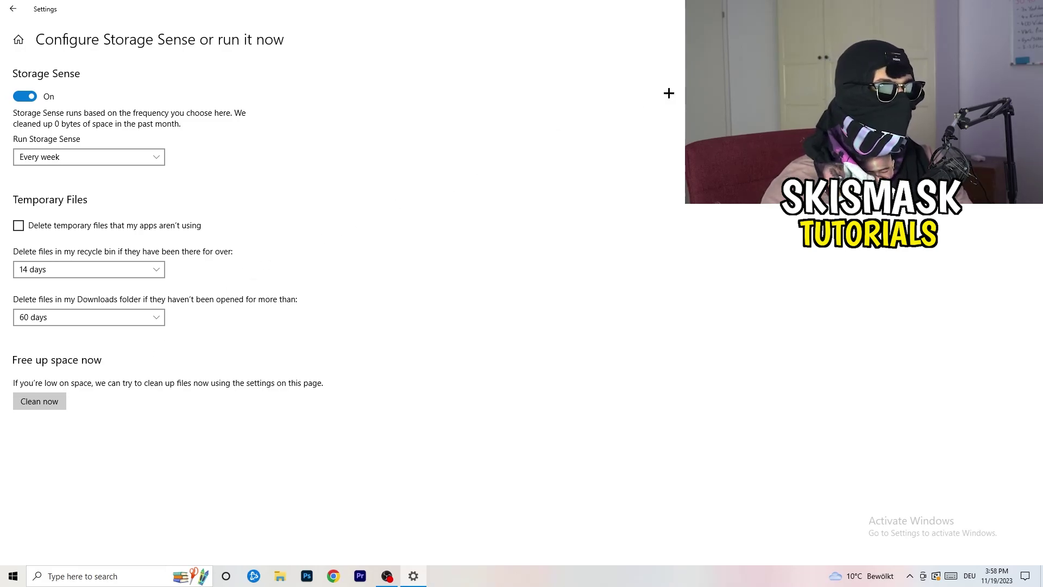
{"action": "key", "text": "alt+F4"}
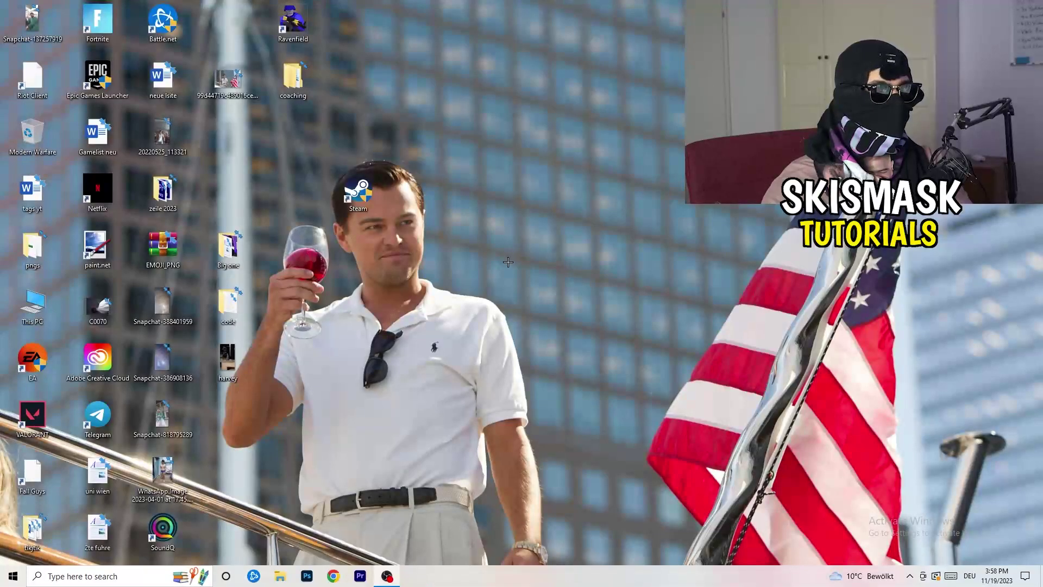